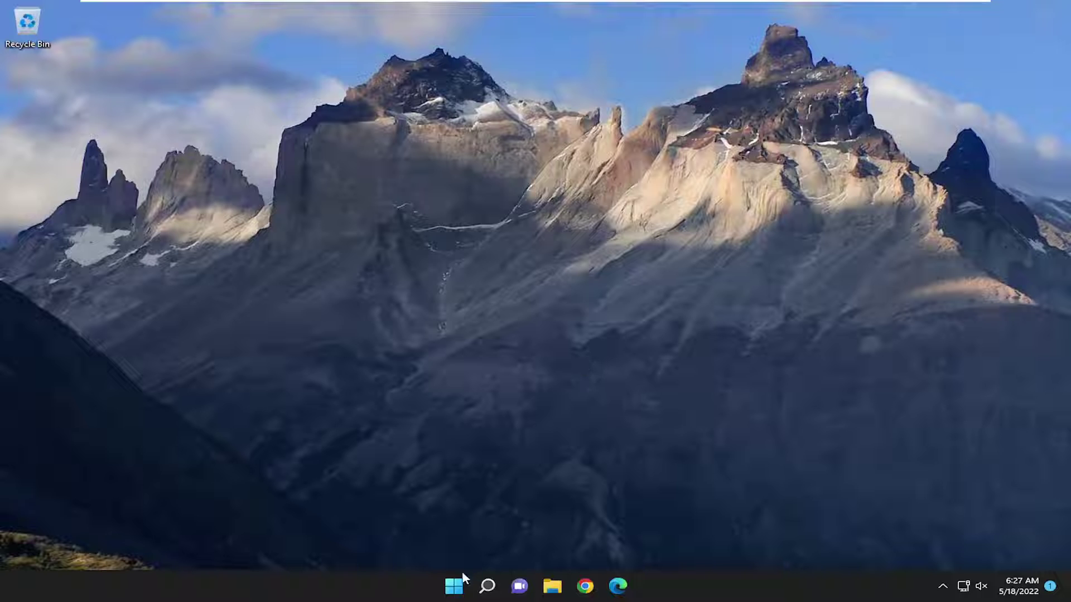
Step: Search Windows for 'vpn' and open the VPN settings page from the results
right_click(455, 586)
mouse_move(487, 586)
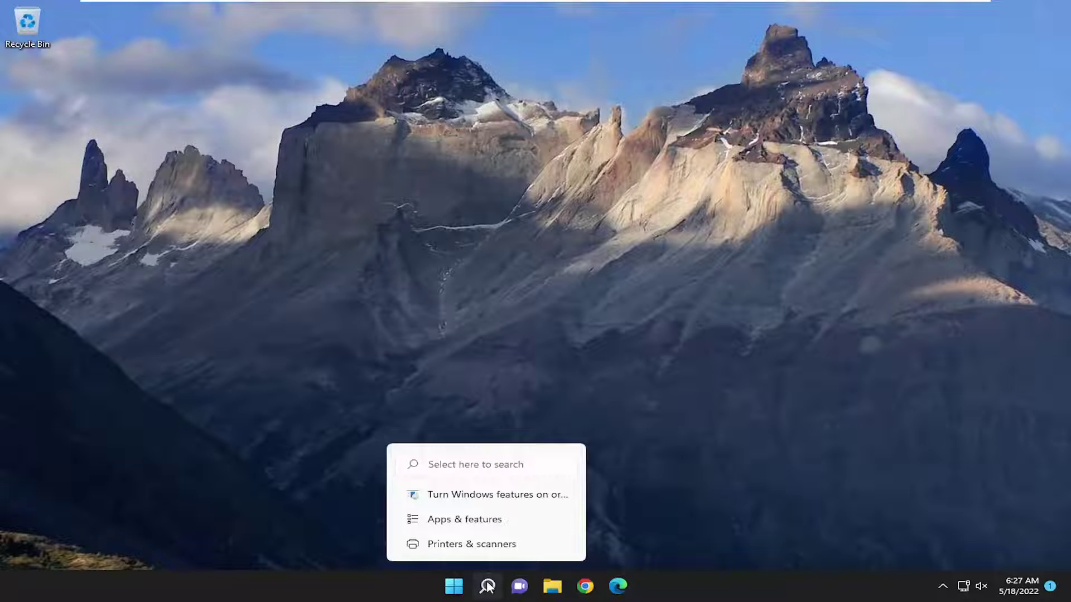
left_click(488, 587)
type("vpn")
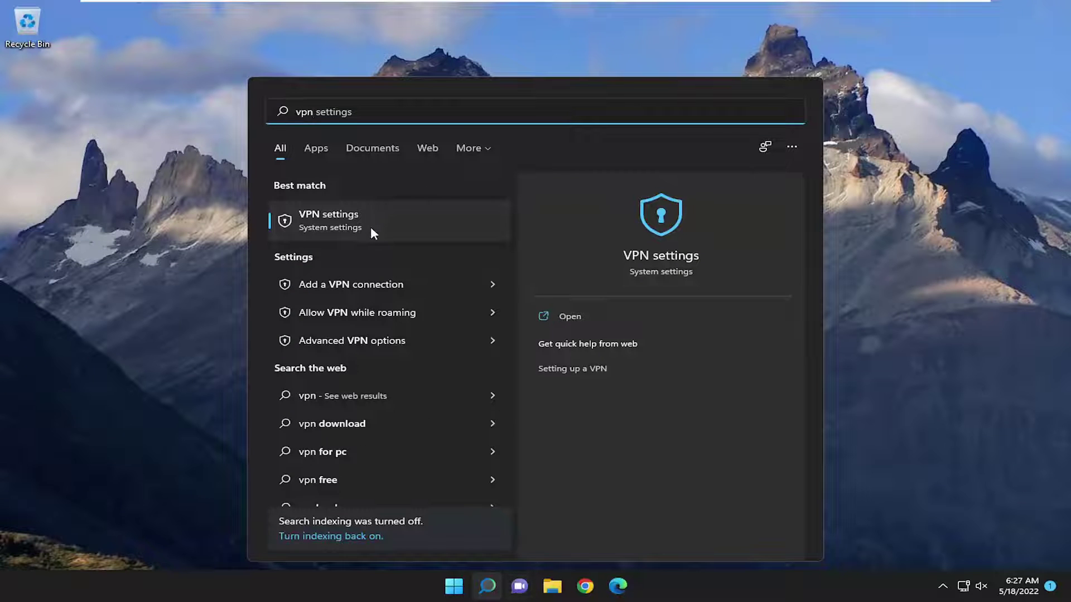
left_click(357, 219)
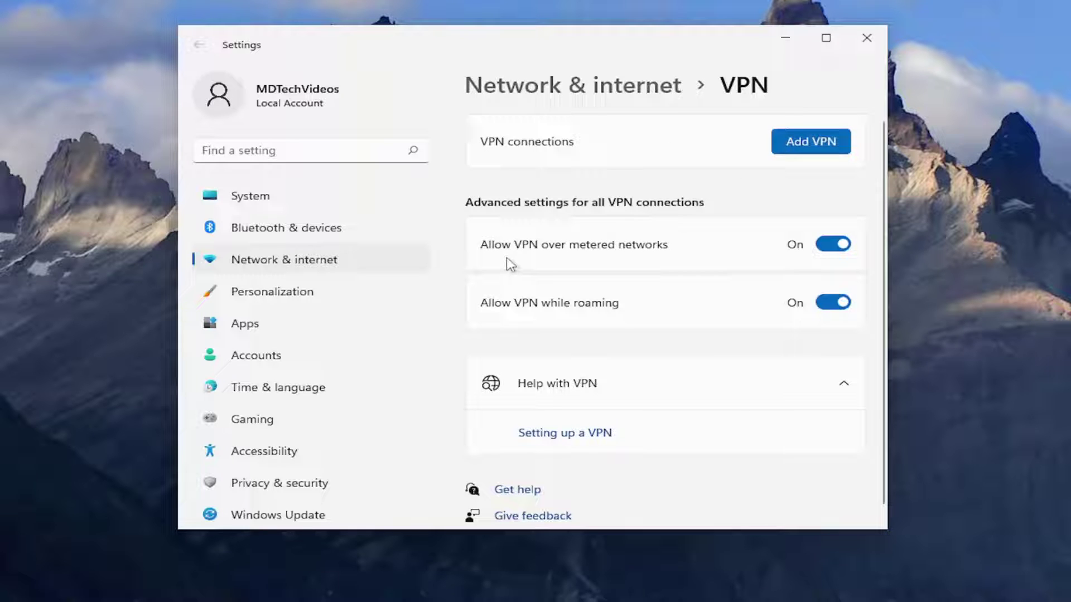
Step: Turn off 'Allow VPN while roaming' and 'Allow VPN over metered networks'
left_click(829, 304)
left_click(829, 244)
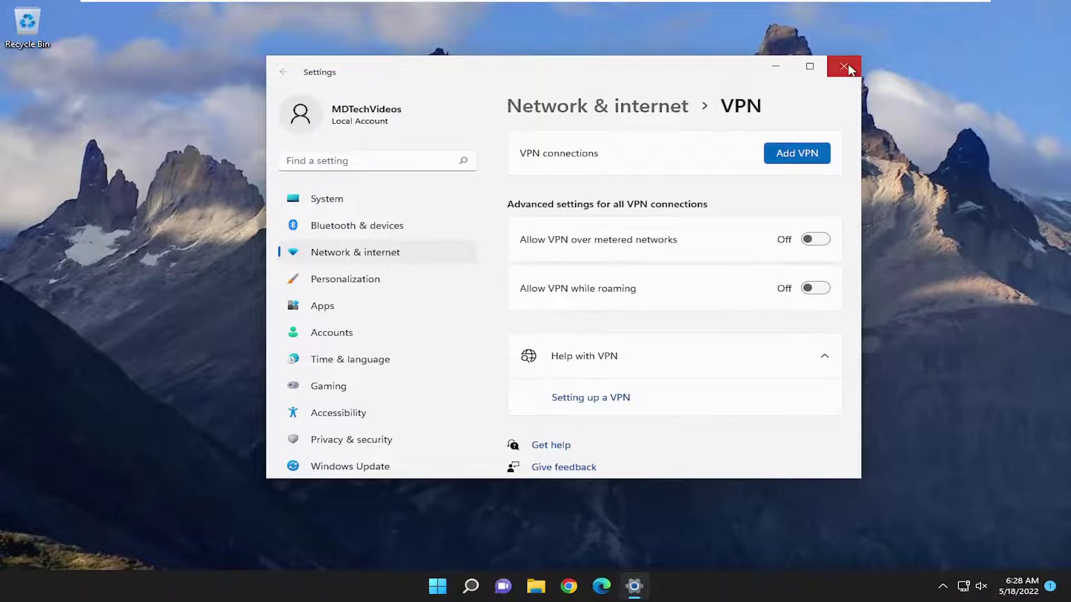
Step: Launch Command Prompt as administrator from search, approve UAC, and centre the window
left_click(854, 69)
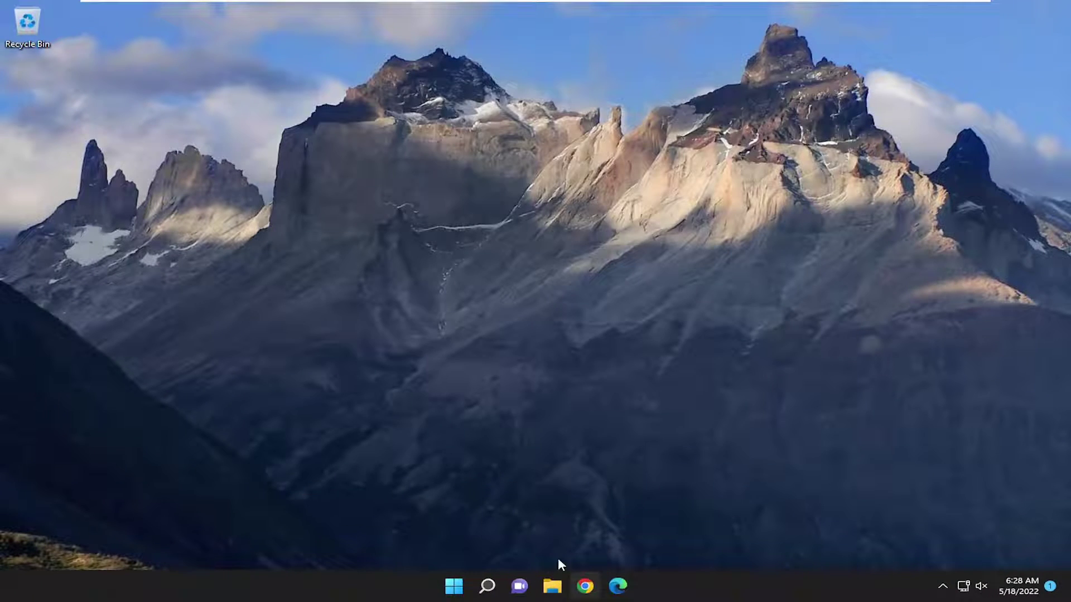
left_click(471, 586)
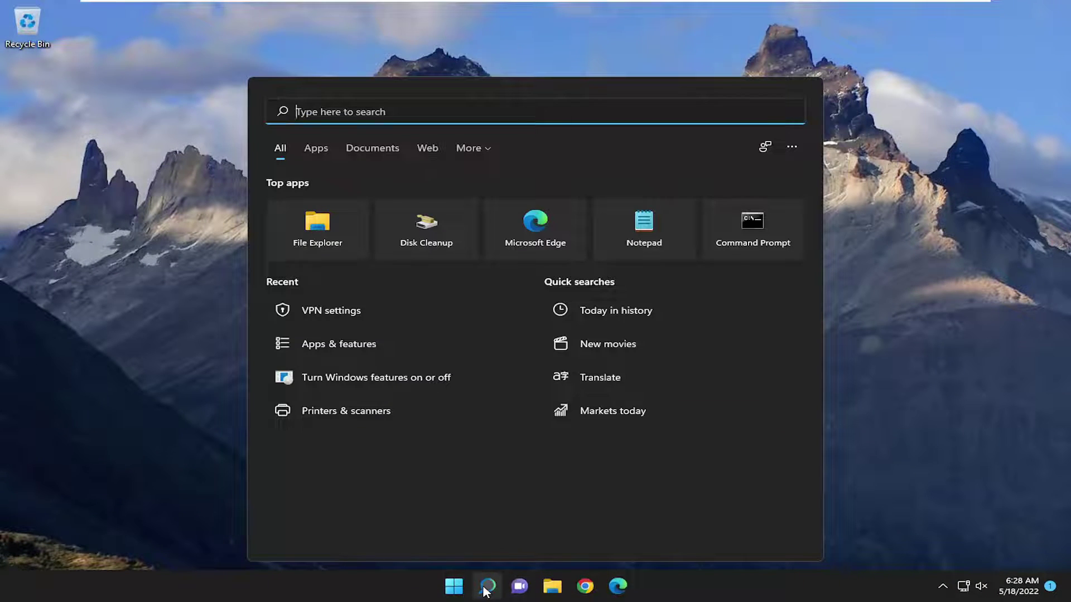
type("cmd")
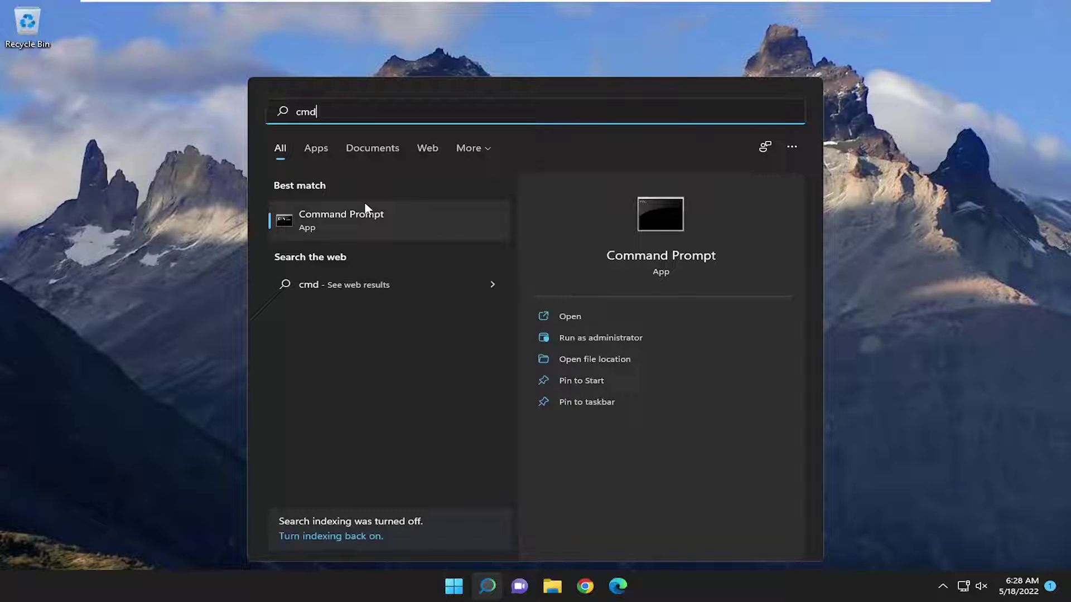
right_click(328, 221)
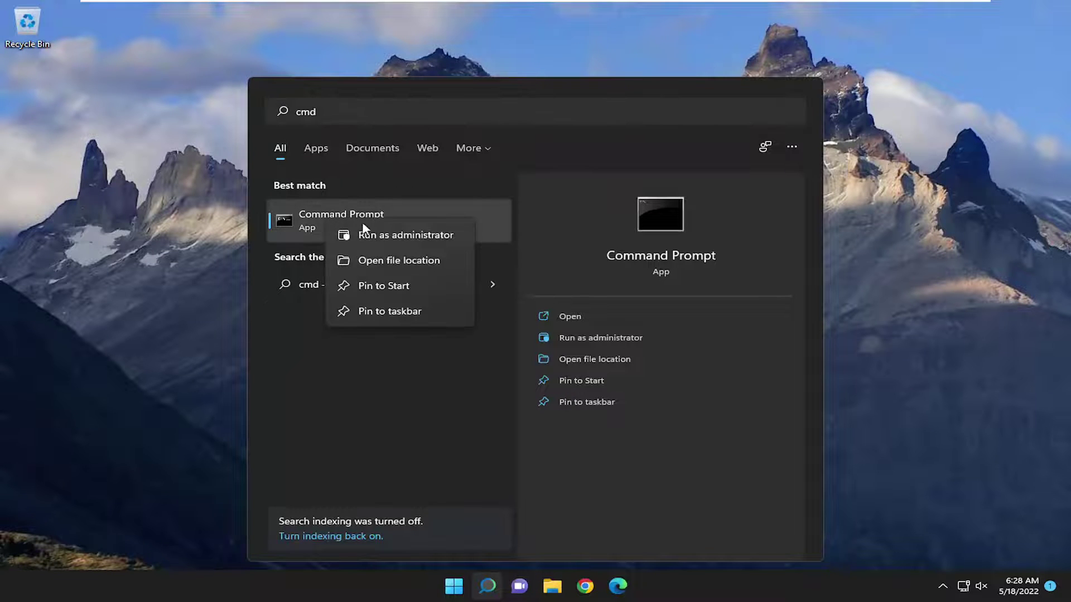
left_click(397, 236)
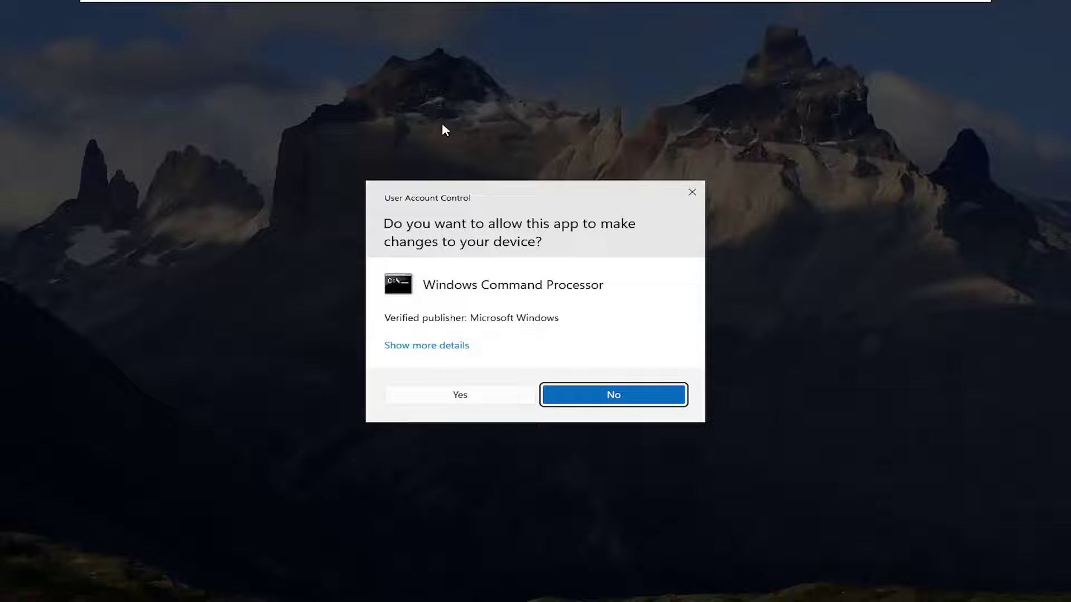
left_click(485, 400)
left_click_drag(424, 29, 586, 92)
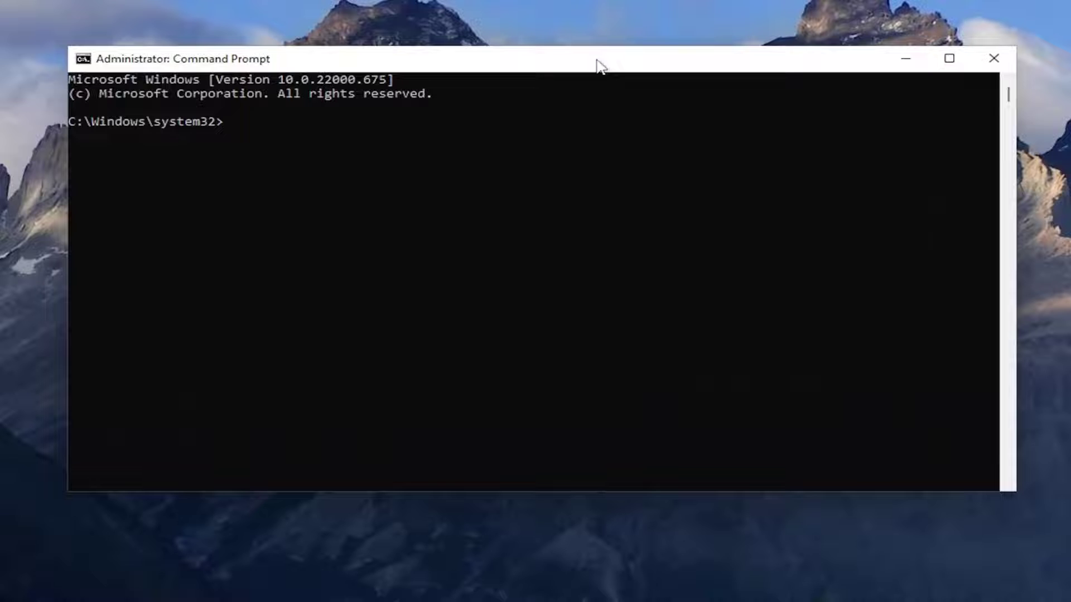
type("ipconfig ")
type("/flush")
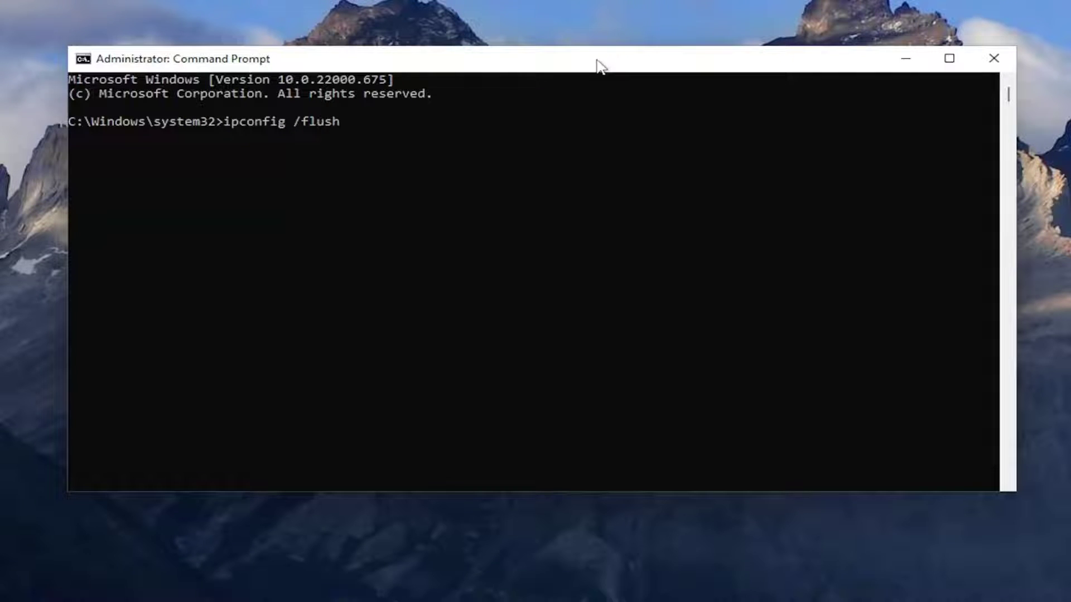
type("dns")
Step: Run ipconfig /flushdns to clear the DNS resolver cache
key("Return")
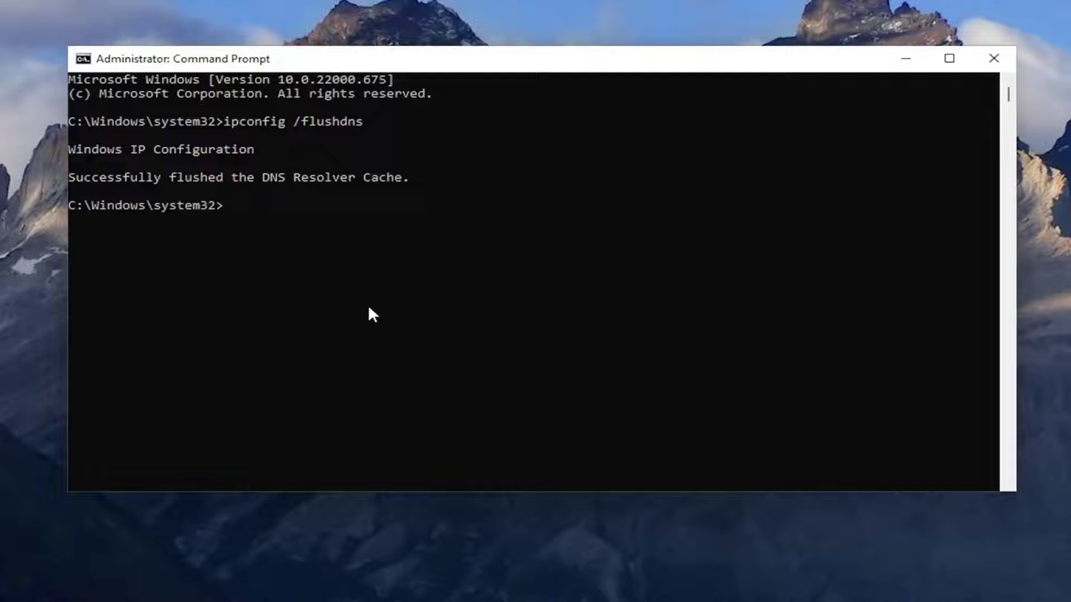
type("netsh")
type(" win")
type("sock re")
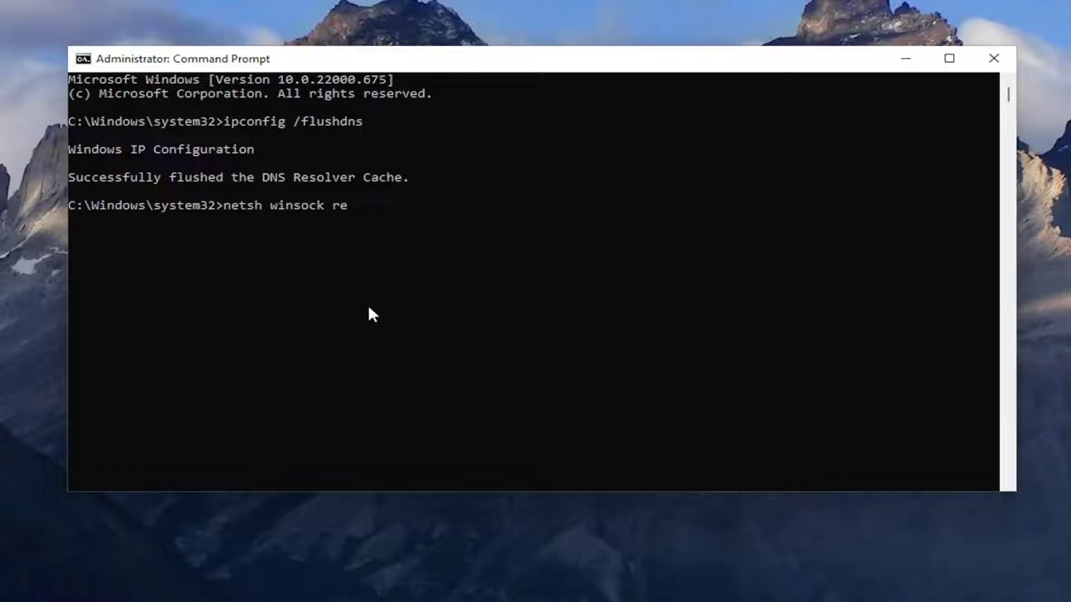
type("set")
Step: Run netsh winsock reset to reset the Winsock catalog
key("Return")
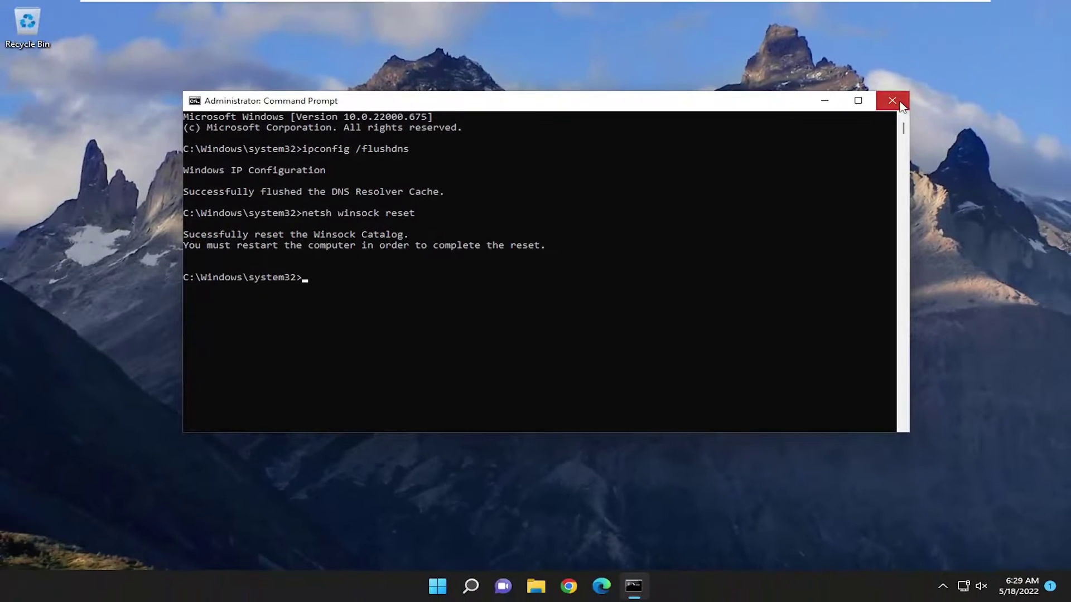
left_click(948, 77)
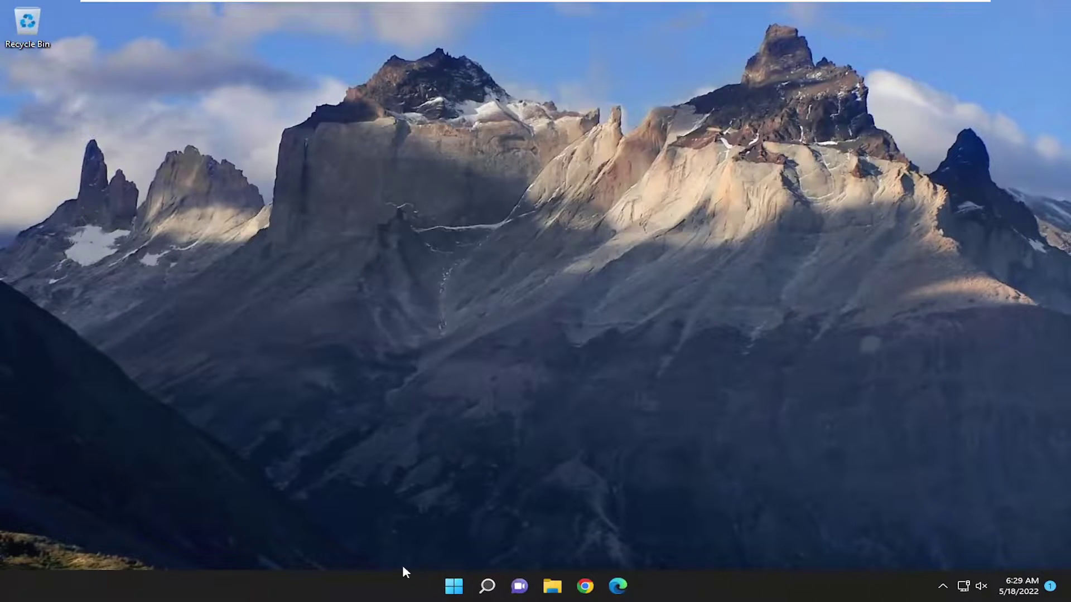
right_click(453, 587)
left_click(448, 527)
left_click(582, 555)
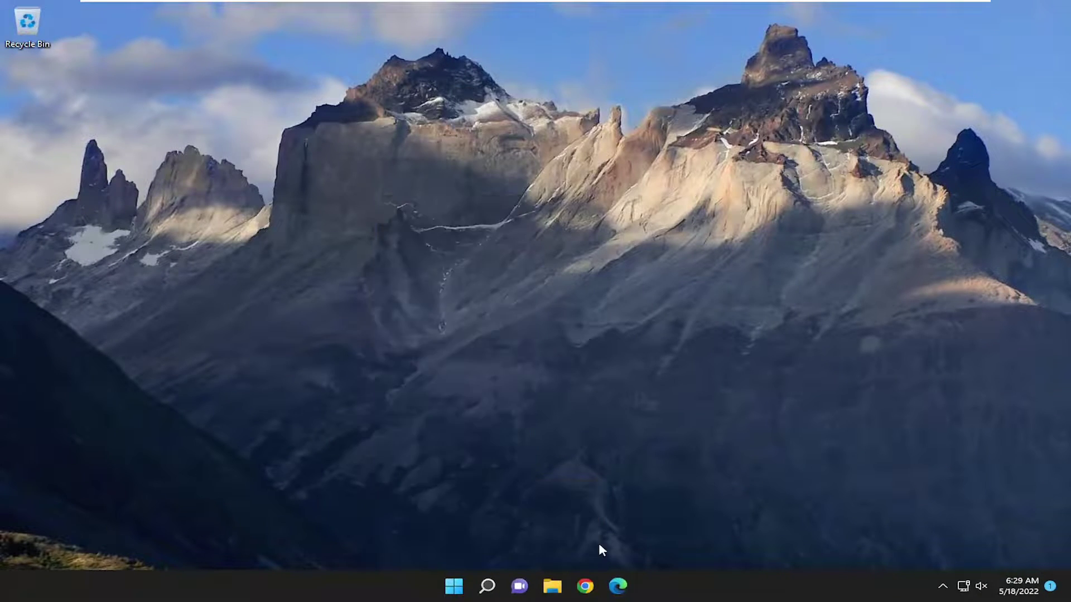